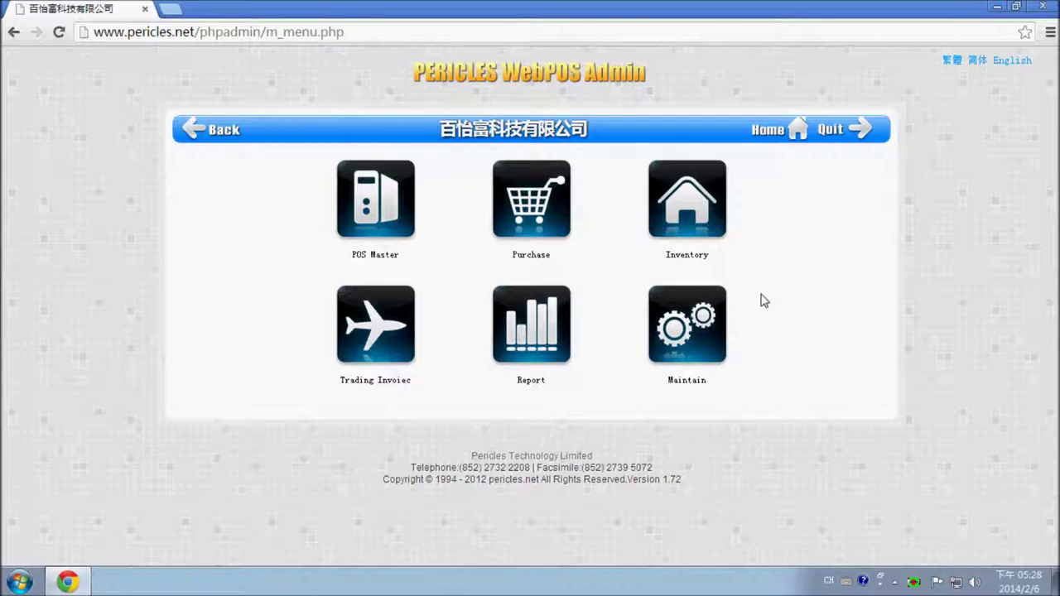
Start a new stocktake record in Inventory and assign it to stock 00 Office1.
{"action": "left_click", "coordinate": [691, 218]}
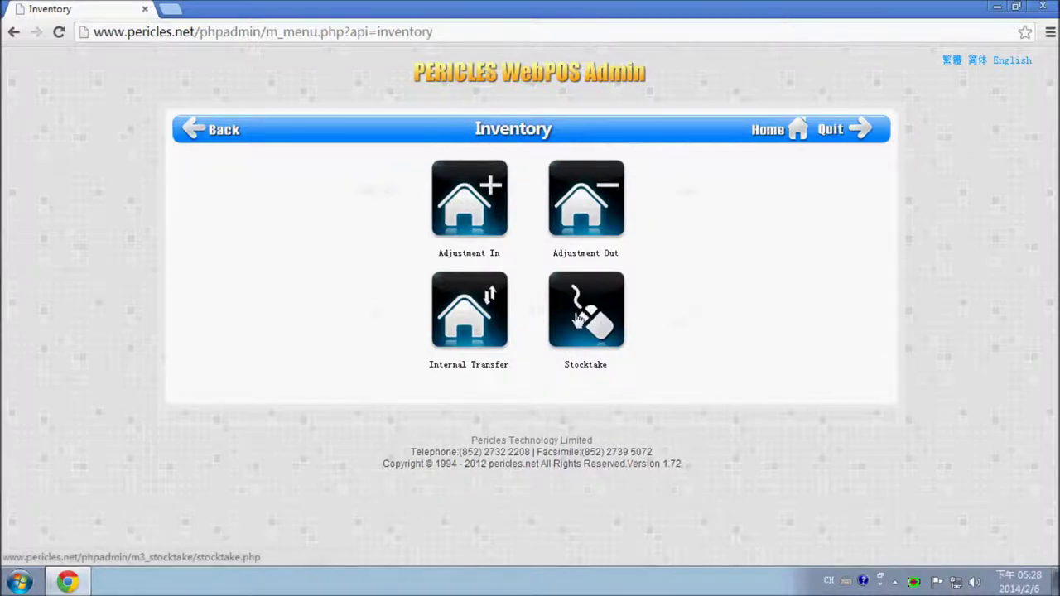
{"action": "left_click", "coordinate": [576, 319]}
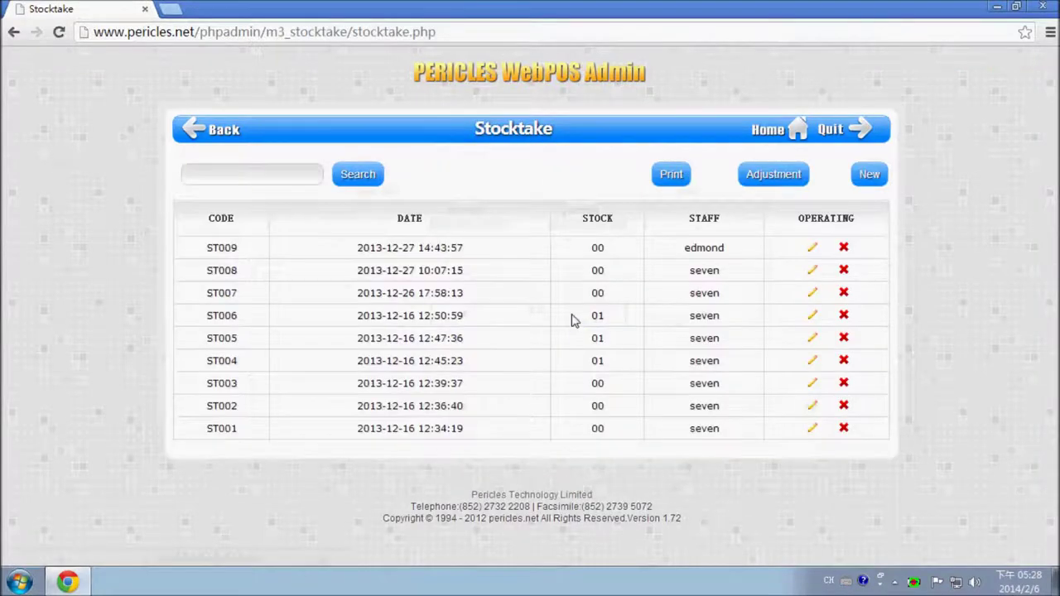
{"action": "left_click", "coordinate": [870, 175]}
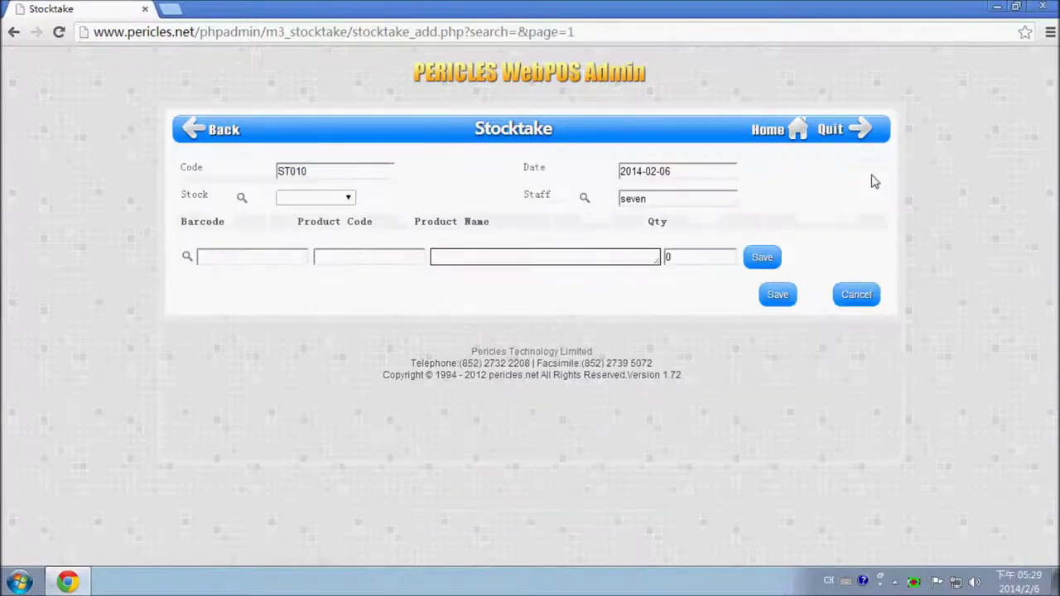
{"action": "left_click", "coordinate": [342, 168]}
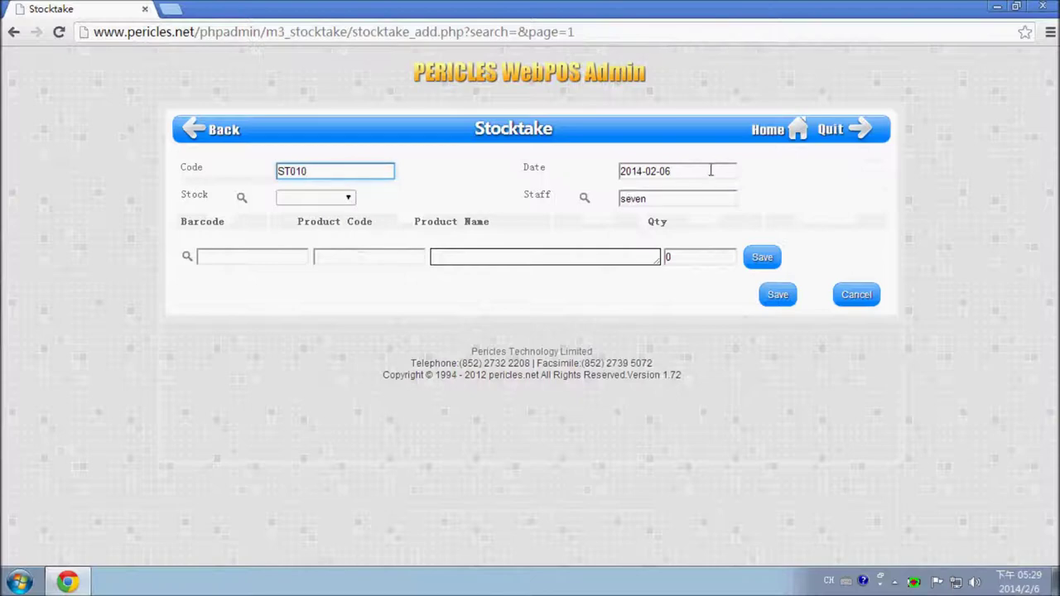
{"action": "left_click", "coordinate": [348, 200]}
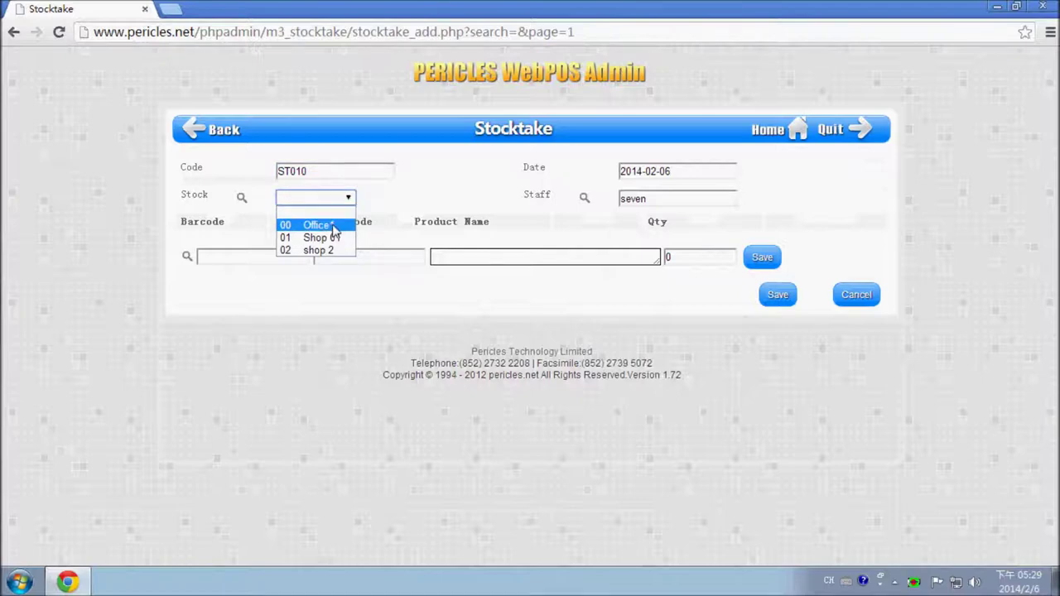
{"action": "left_click", "coordinate": [334, 226]}
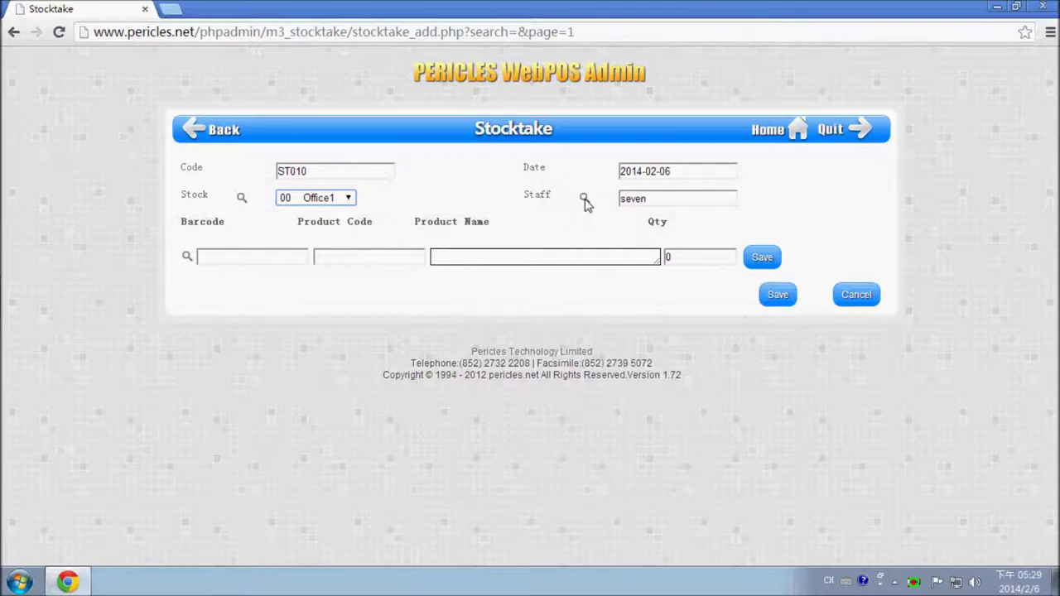
Add the product with barcode 100001 to the stocktake with a quantity of 8.
{"action": "left_click", "coordinate": [254, 262]}
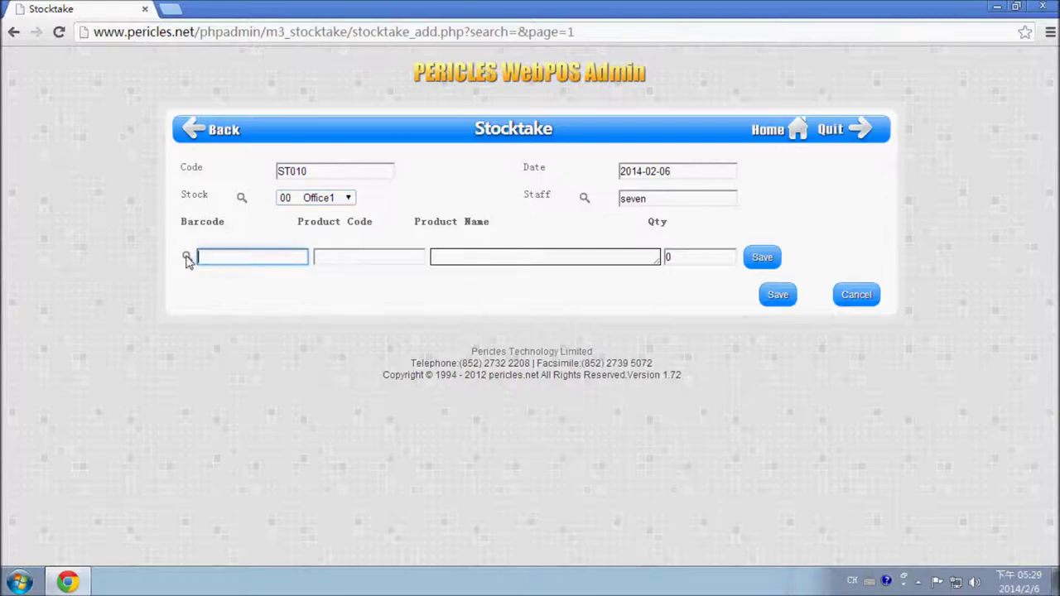
{"action": "type", "text": "100001"}
{"action": "key", "text": "Return"}
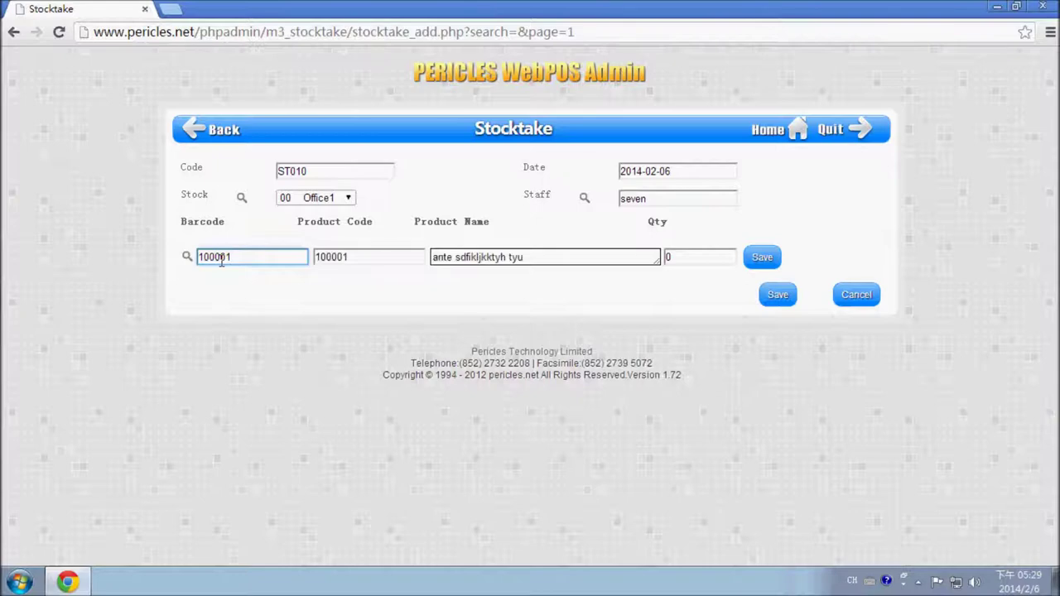
{"action": "double_click", "coordinate": [668, 258]}
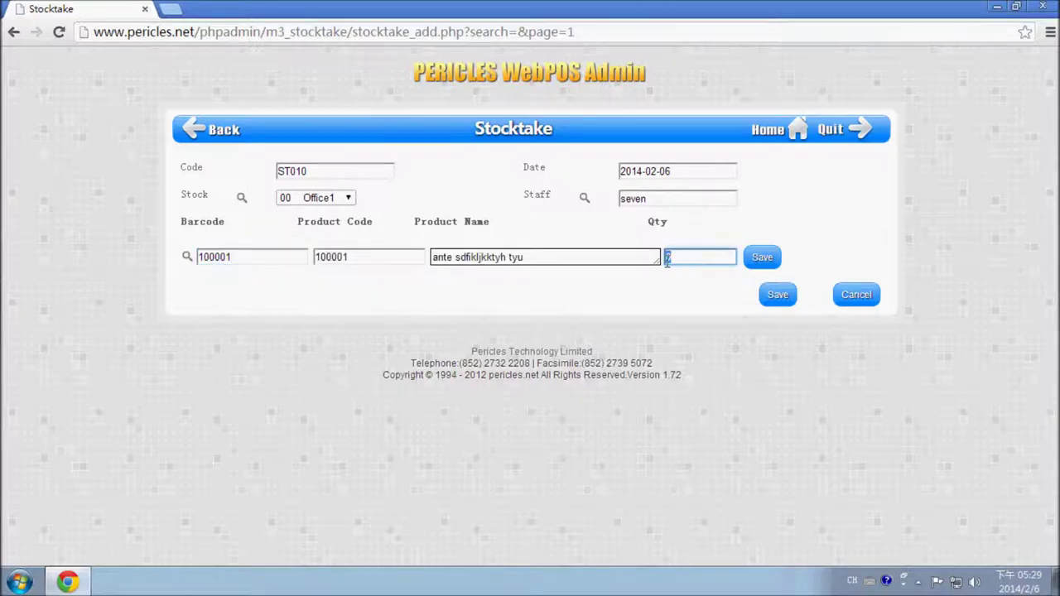
{"action": "type", "text": "8"}
{"action": "left_click", "coordinate": [758, 263]}
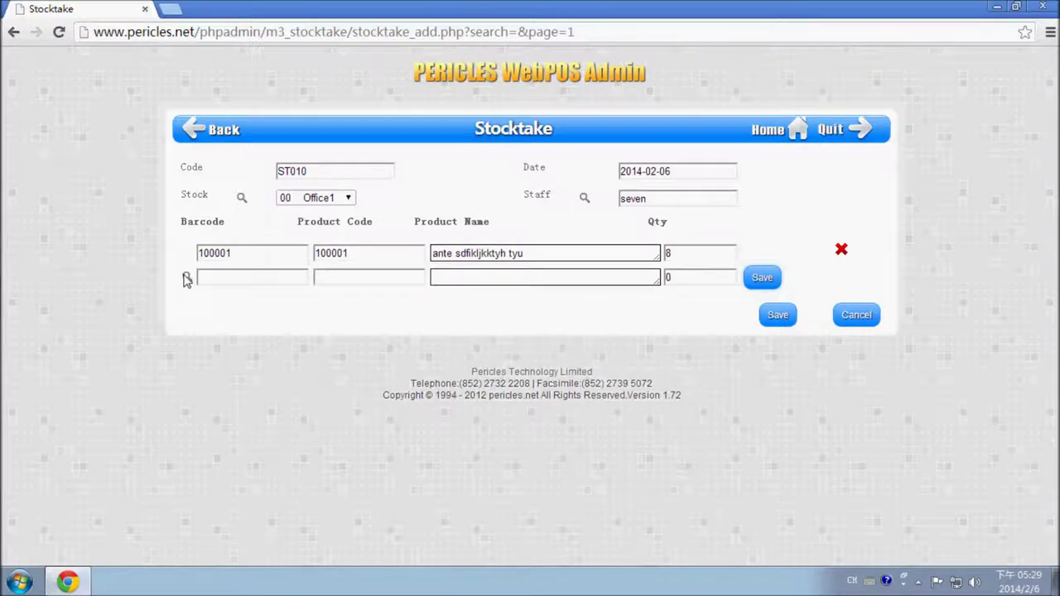
Add the product with barcode 100002 to the stocktake with a quantity of 5.
{"action": "left_click", "coordinate": [242, 278]}
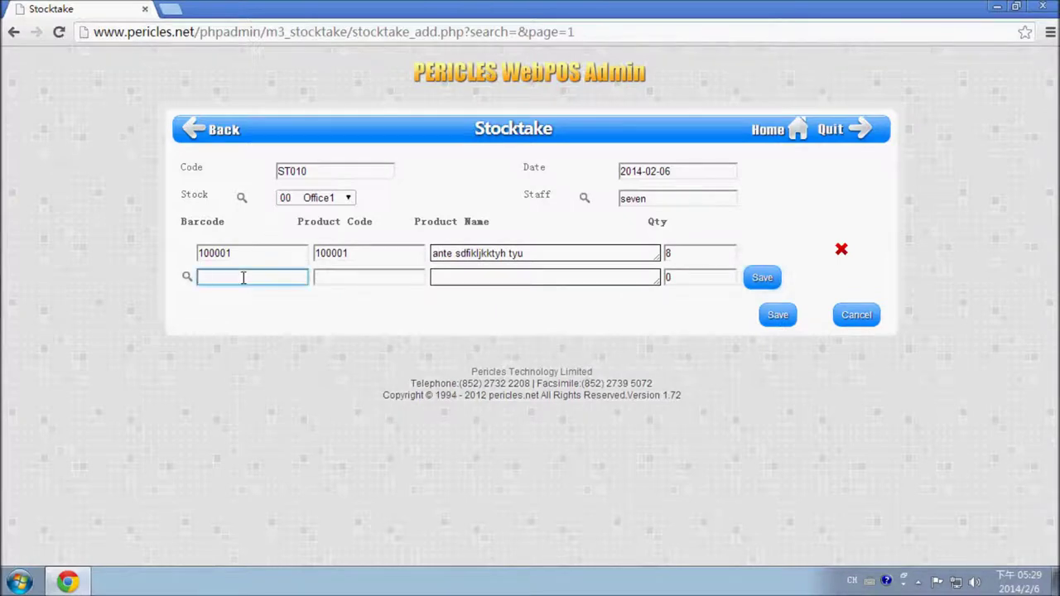
{"action": "type", "text": "100002"}
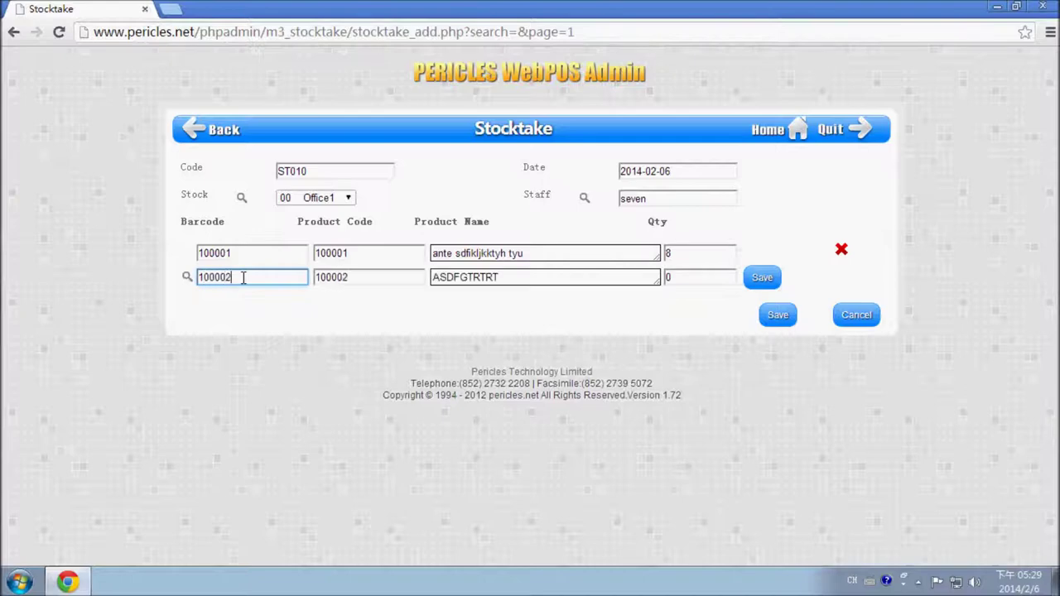
{"action": "left_click", "coordinate": [678, 280]}
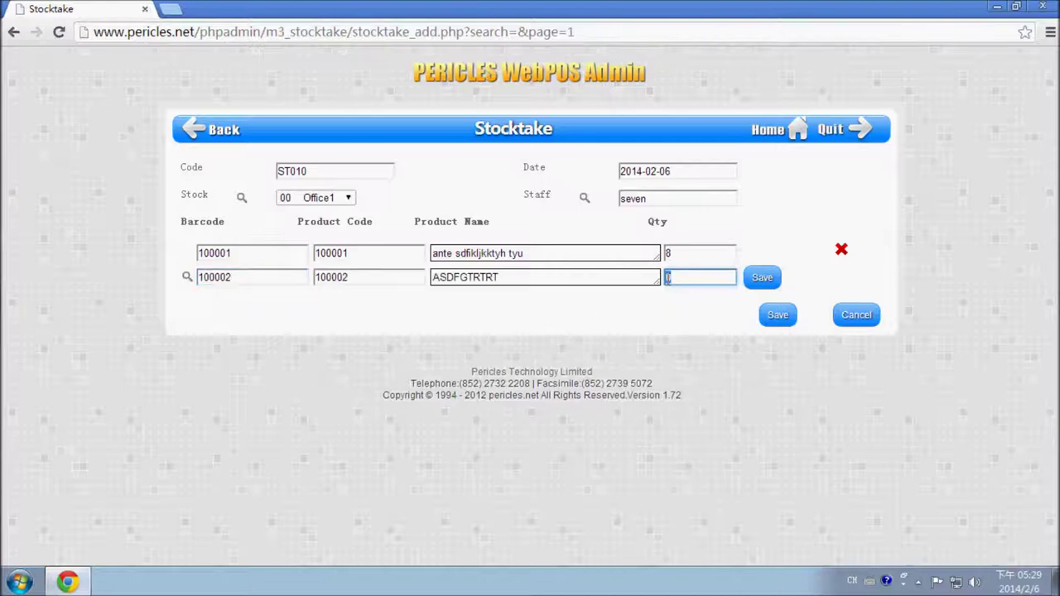
{"action": "type", "text": "6"}
{"action": "left_click", "coordinate": [766, 279]}
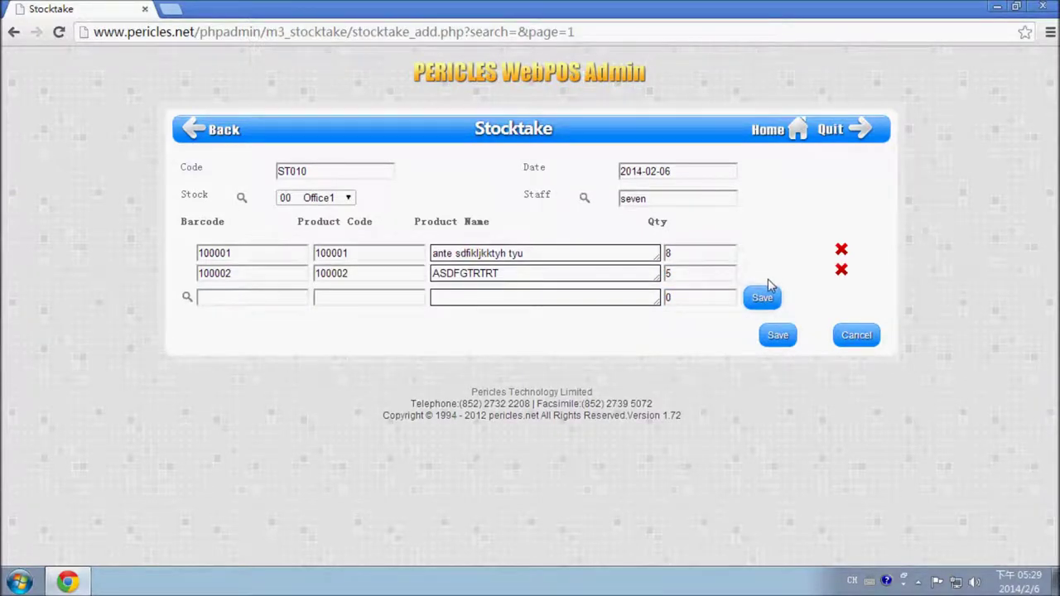
Save the new stocktake record and return to the stocktake list.
{"action": "left_click", "coordinate": [782, 341]}
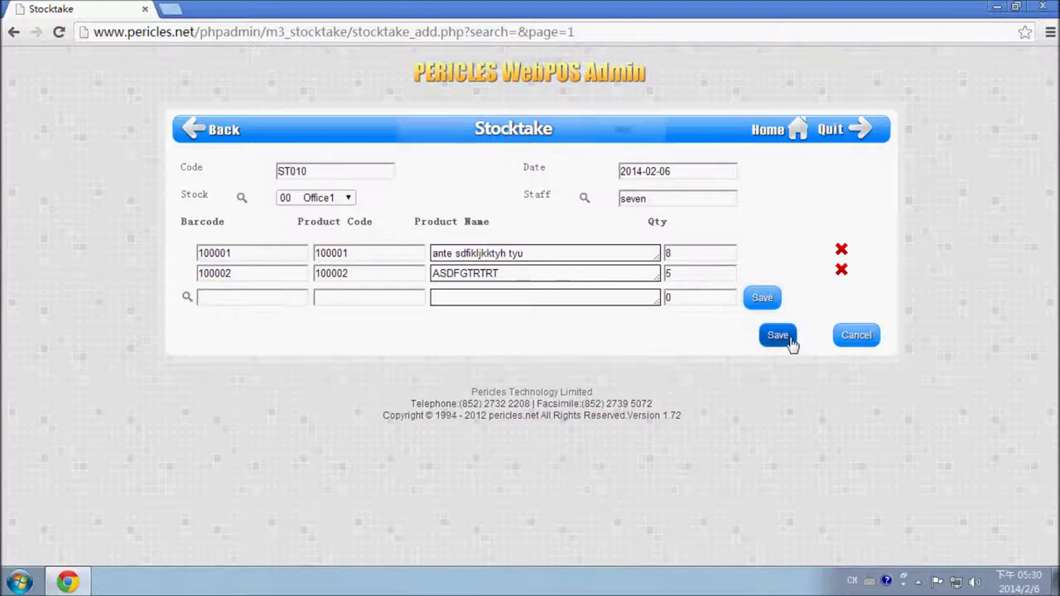
{"action": "key", "text": "Return"}
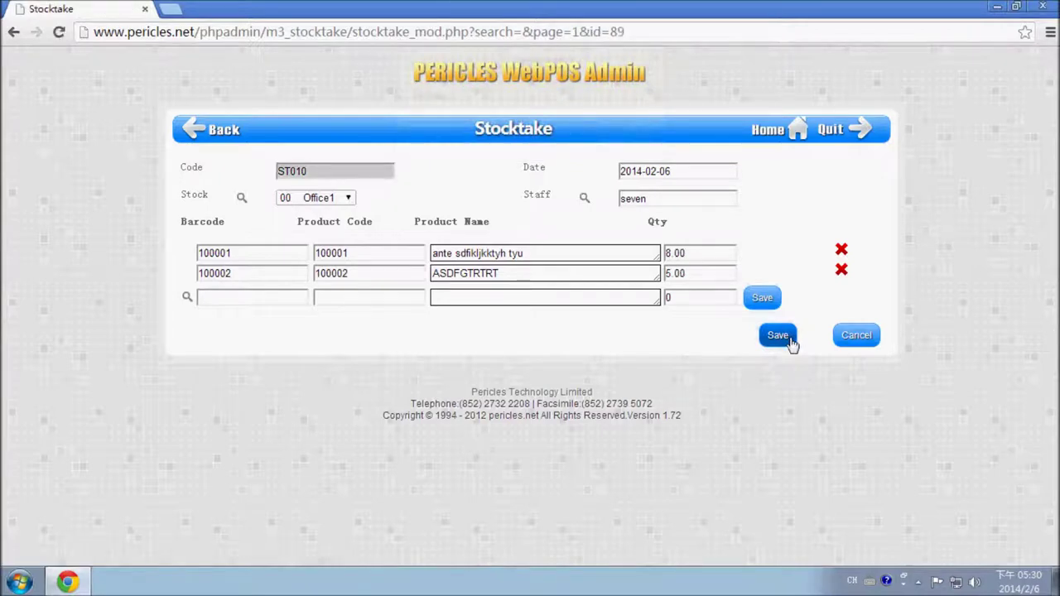
{"action": "left_click", "coordinate": [198, 137]}
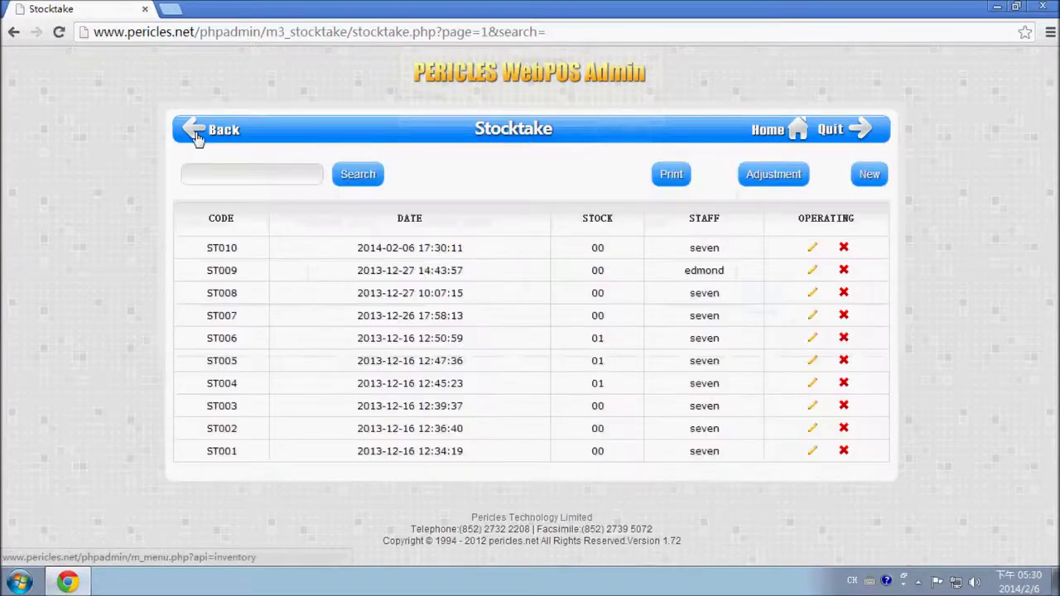
Generate the Listing stocktake report for stock 00 sorted by description, then close the report.
{"action": "left_click", "coordinate": [670, 175]}
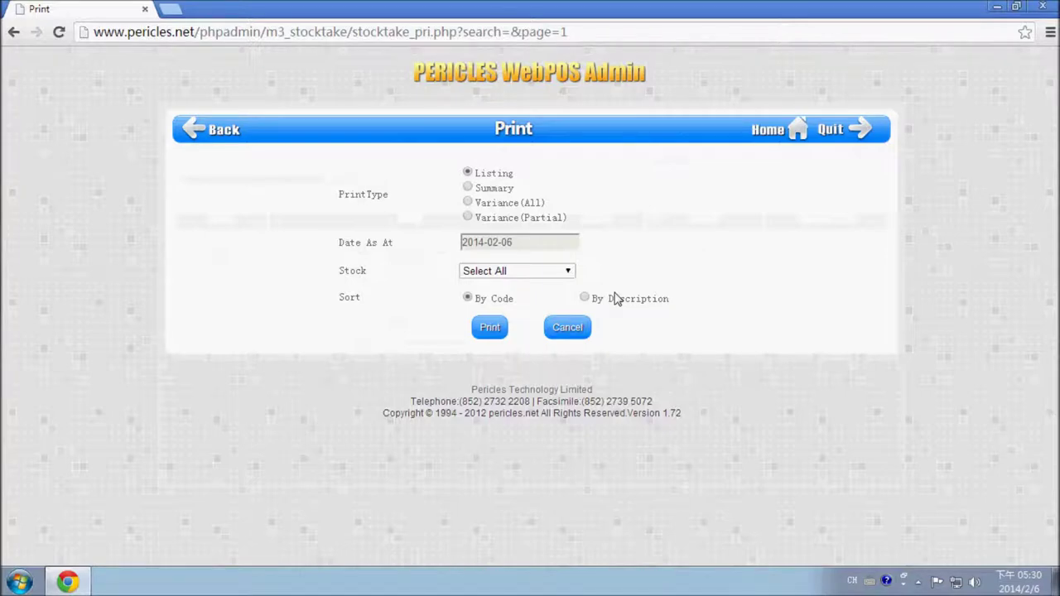
{"action": "left_click", "coordinate": [569, 274]}
{"action": "left_click", "coordinate": [526, 300]}
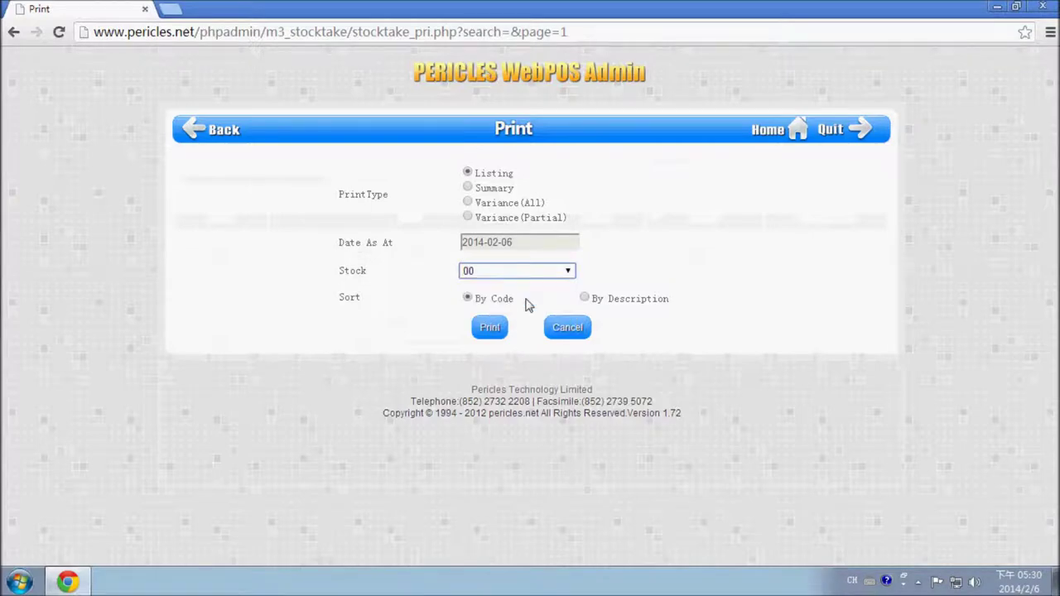
{"action": "left_click", "coordinate": [585, 299]}
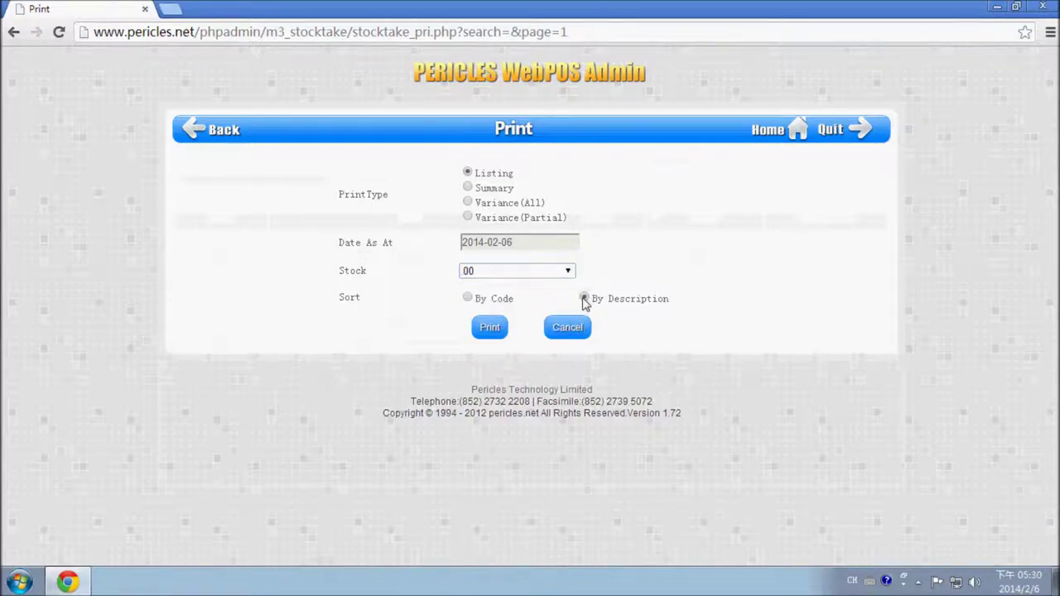
{"action": "left_click", "coordinate": [489, 334]}
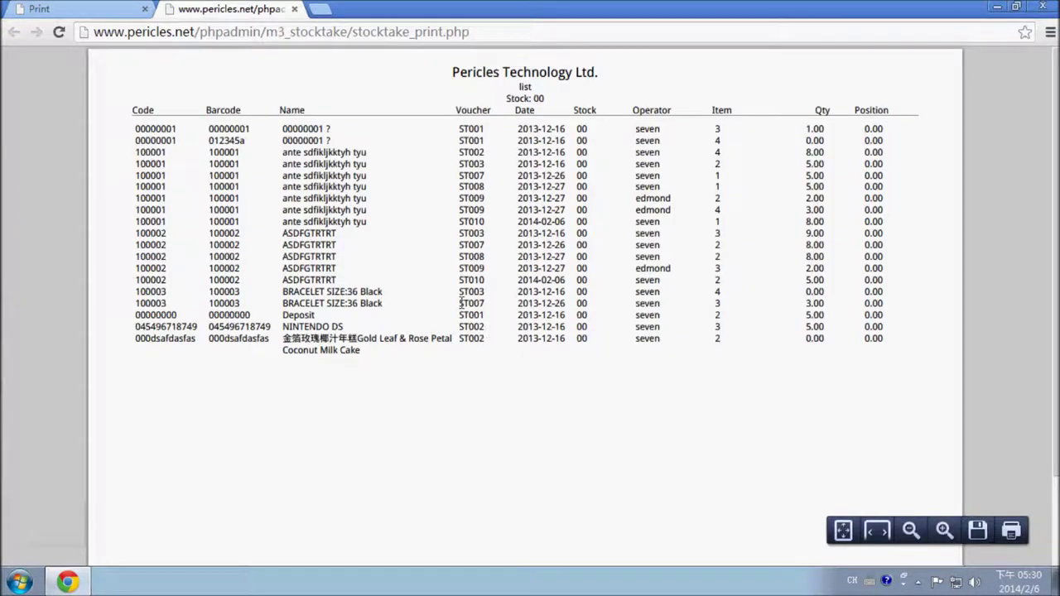
{"action": "left_click", "coordinate": [296, 9]}
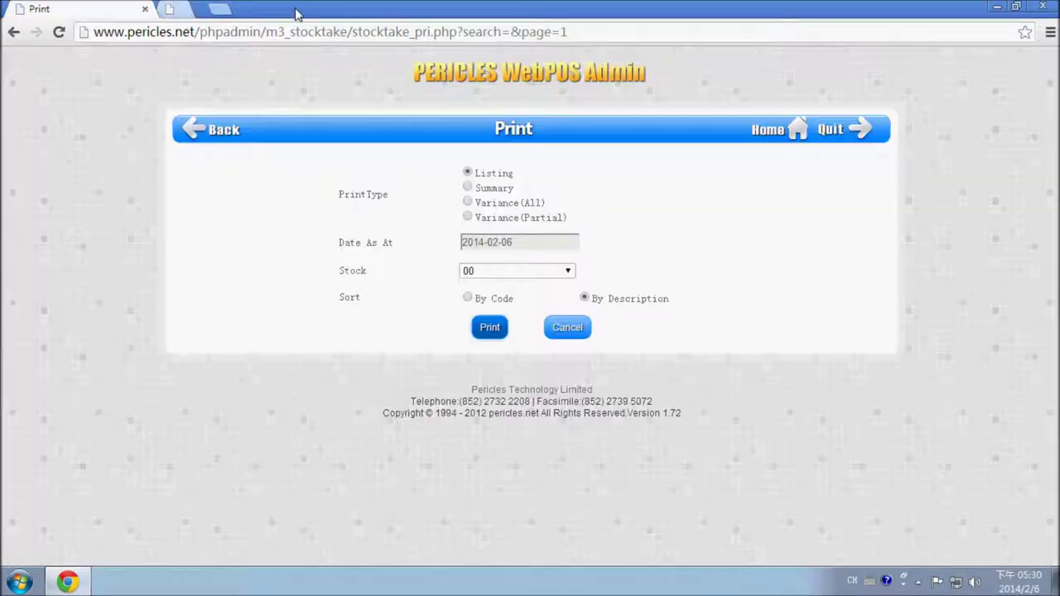
Generate the Summary stocktake report for stock 00 sorted by code, then close the report.
{"action": "left_click", "coordinate": [468, 189]}
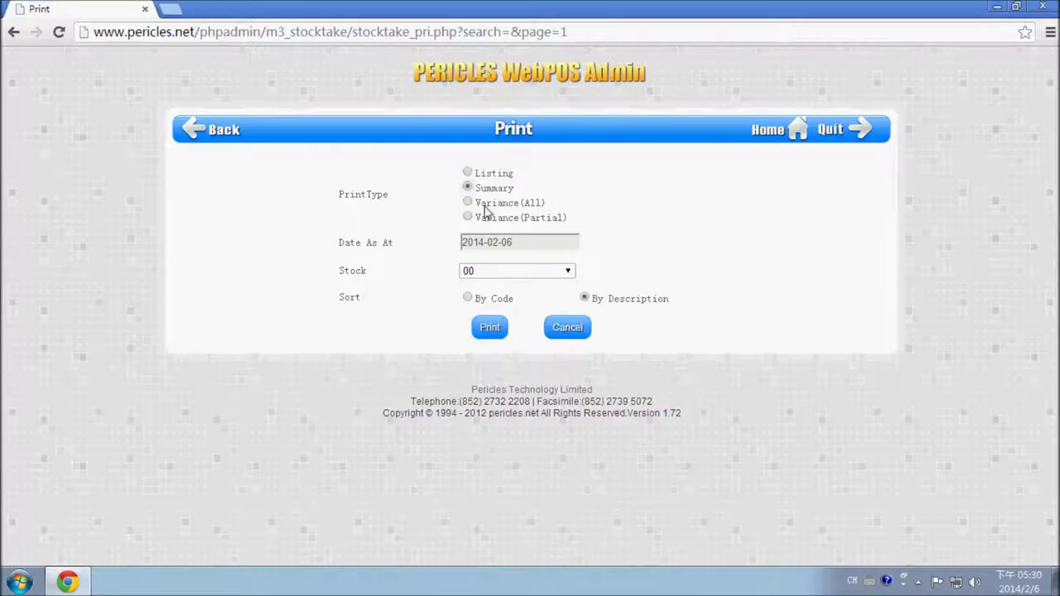
{"action": "left_click", "coordinate": [567, 272]}
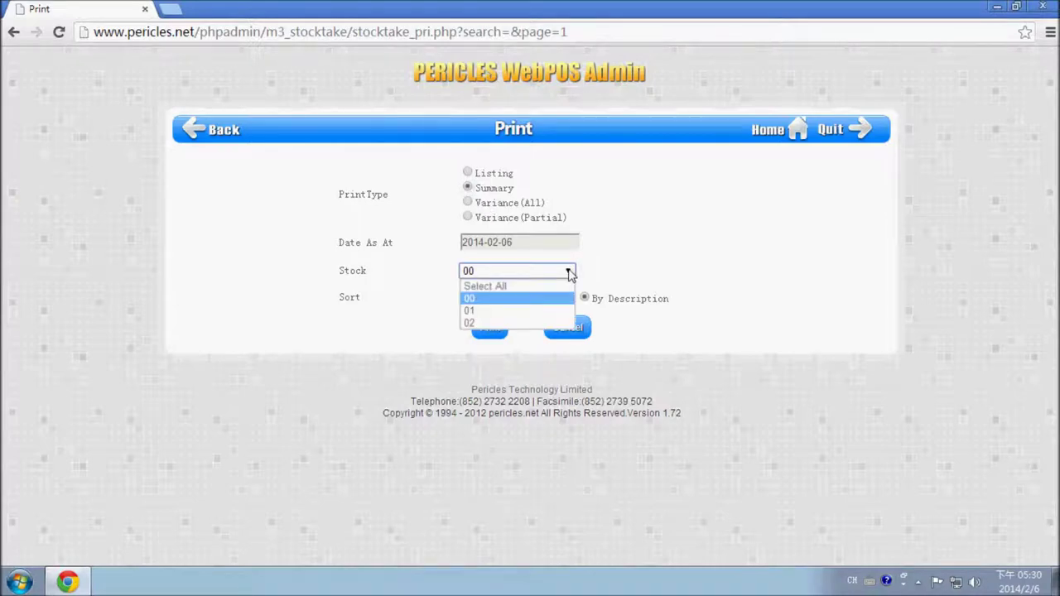
{"action": "left_click", "coordinate": [484, 302]}
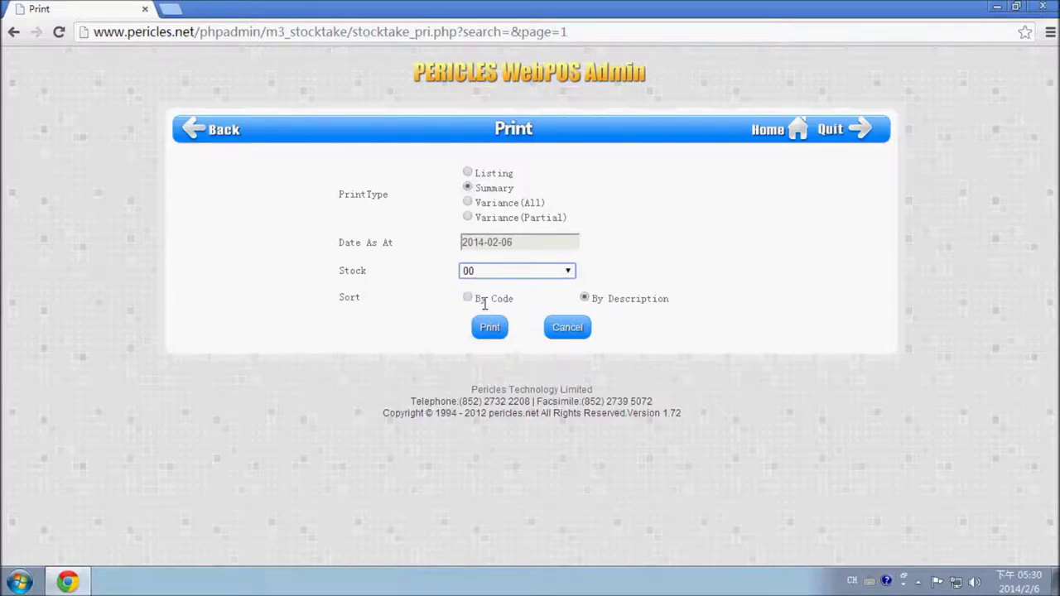
{"action": "left_click", "coordinate": [467, 298]}
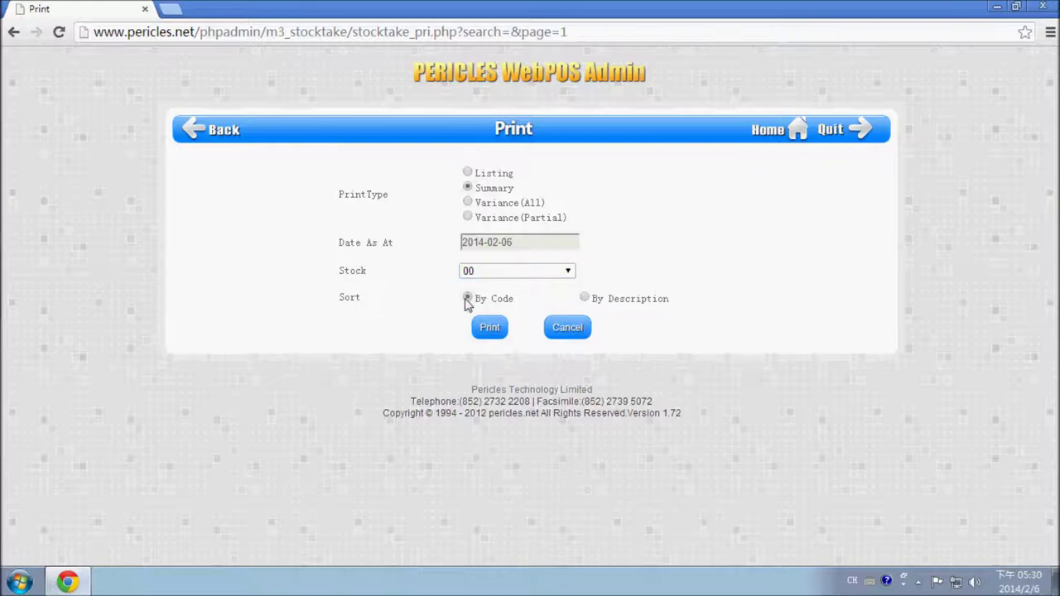
{"action": "left_click", "coordinate": [497, 333]}
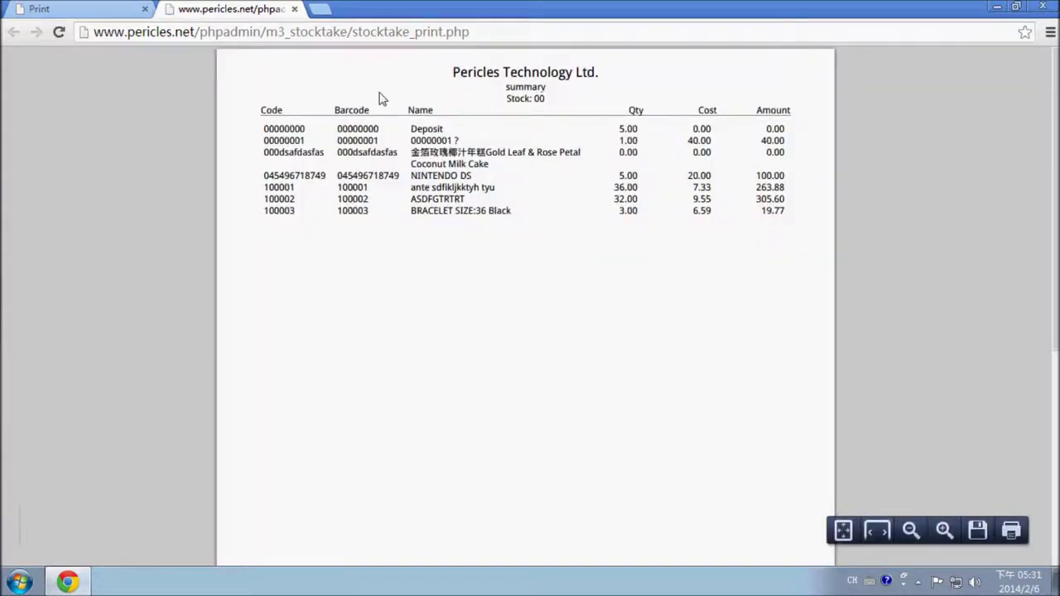
{"action": "left_click", "coordinate": [296, 10]}
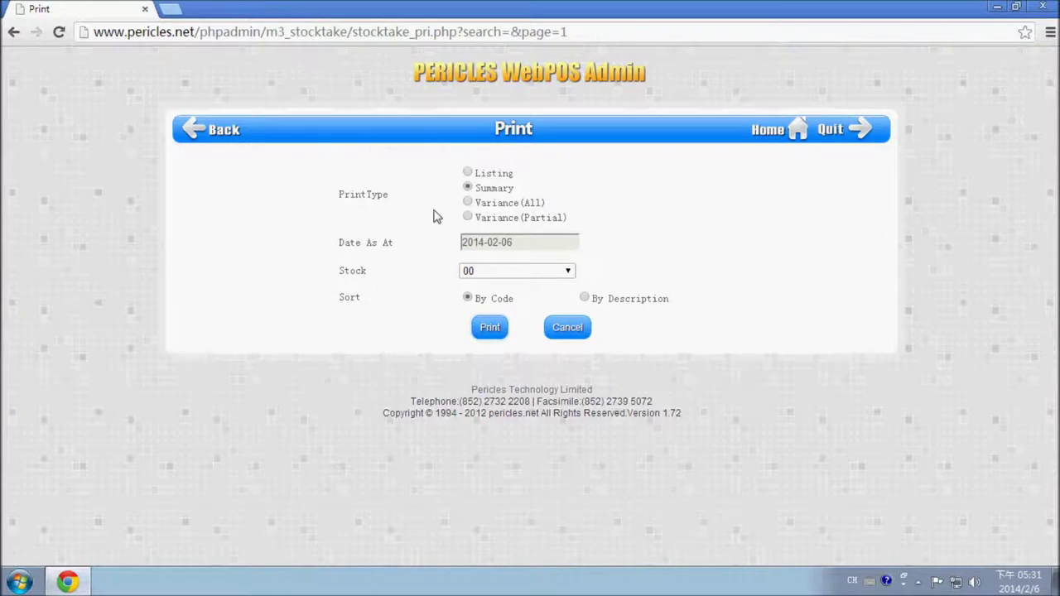
Generate the Variance(Partial) stocktake report for stock 00 and return to the stocktake list.
{"action": "left_click", "coordinate": [468, 203]}
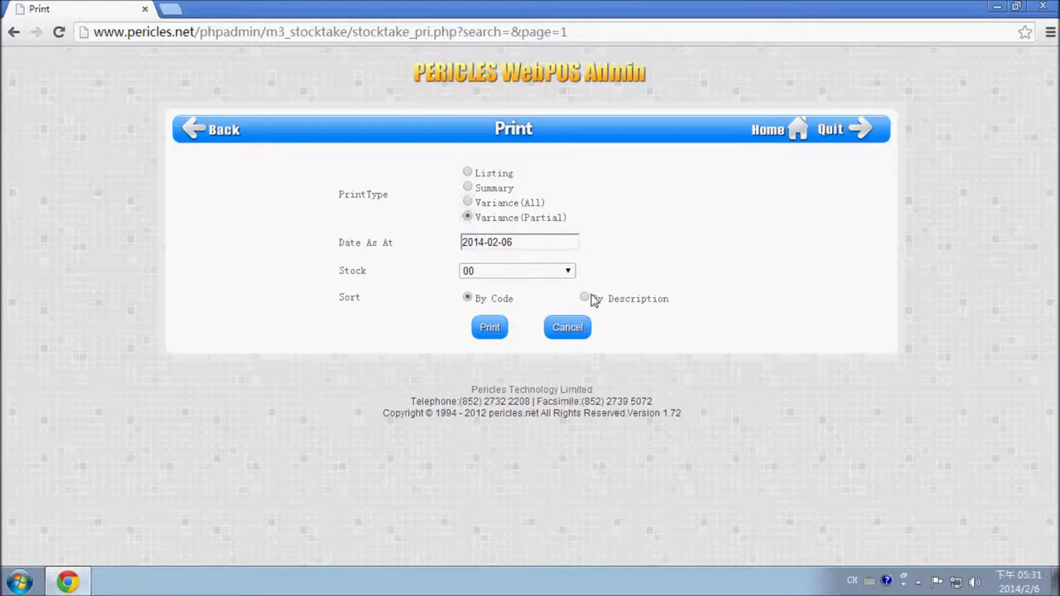
{"action": "left_click", "coordinate": [492, 331]}
{"action": "left_click", "coordinate": [196, 132]}
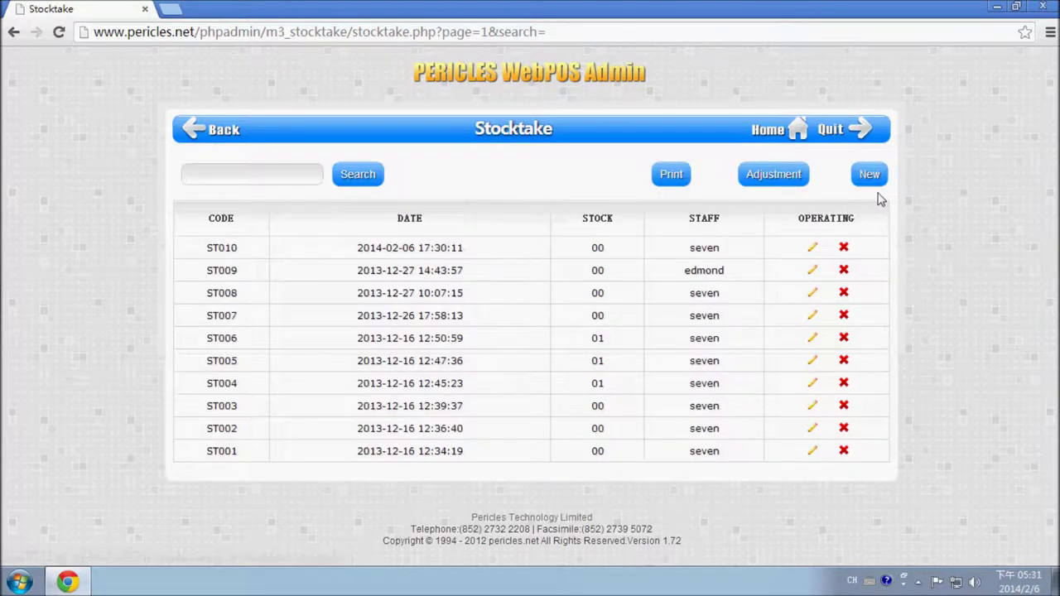
Open the stocktake adjustment form and set the stock to 00 and the stocktake date to 2014-02-06.
{"action": "left_click", "coordinate": [774, 175]}
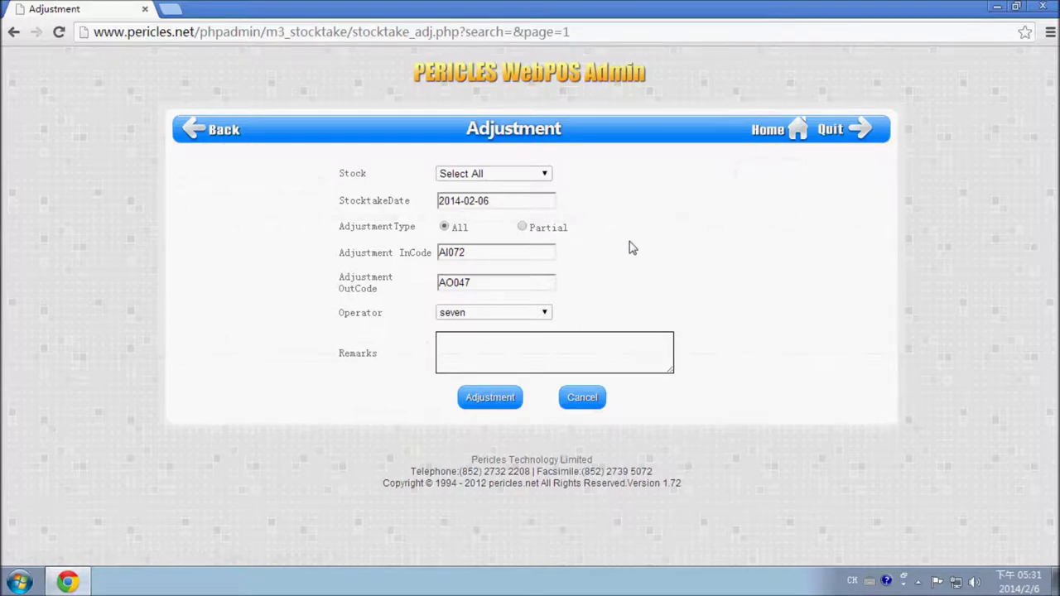
{"action": "left_click", "coordinate": [544, 176]}
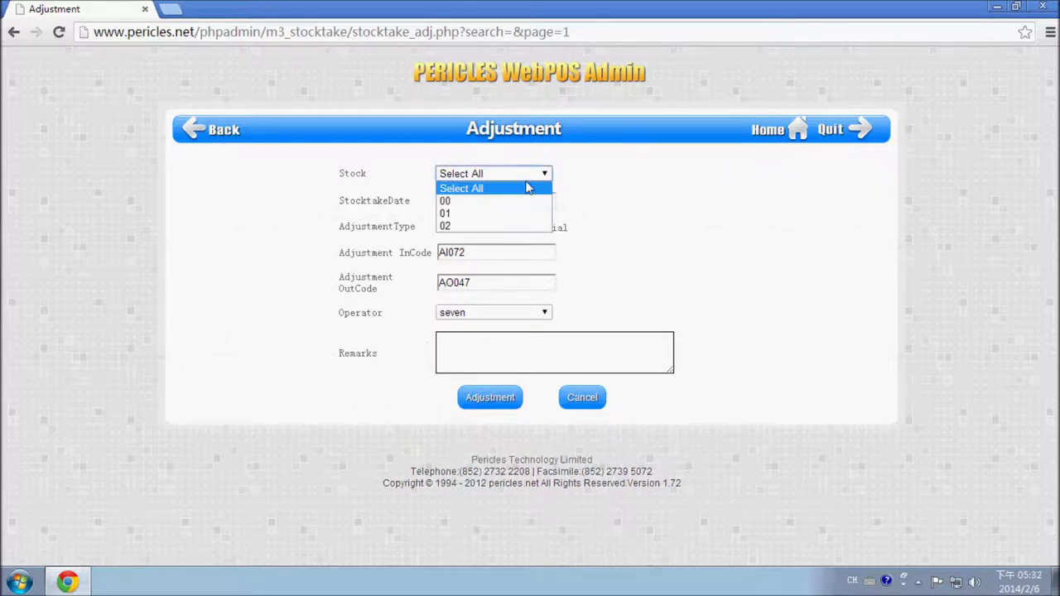
{"action": "left_click", "coordinate": [507, 201]}
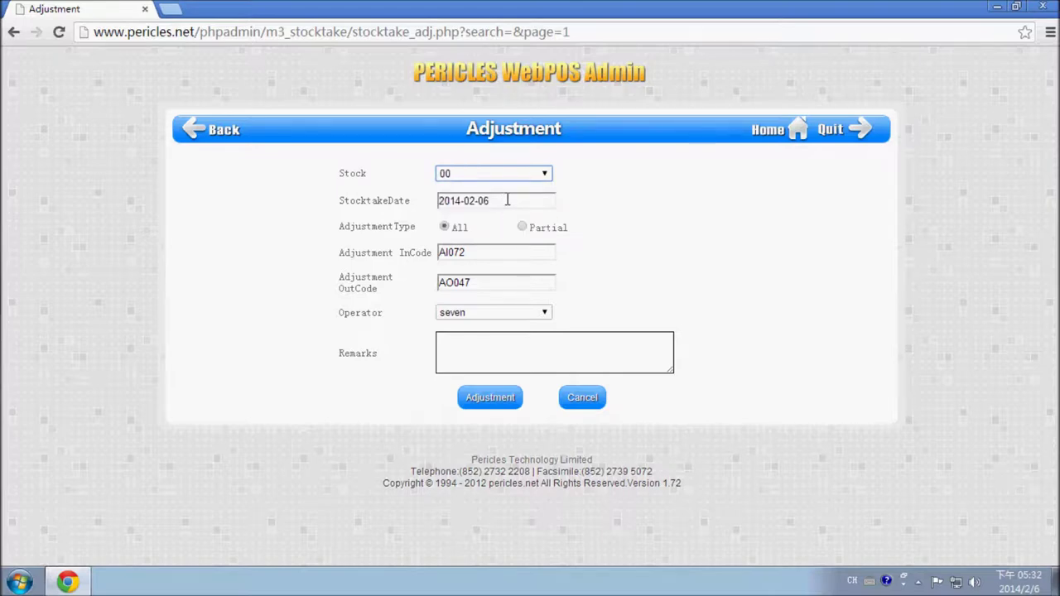
{"action": "left_click", "coordinate": [508, 200]}
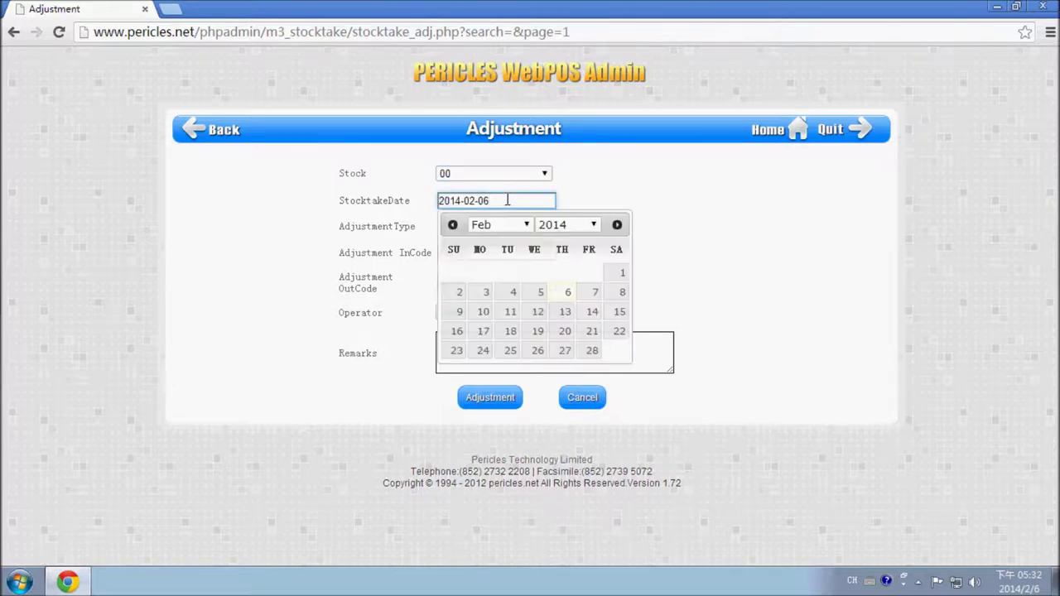
{"action": "left_click", "coordinate": [556, 300]}
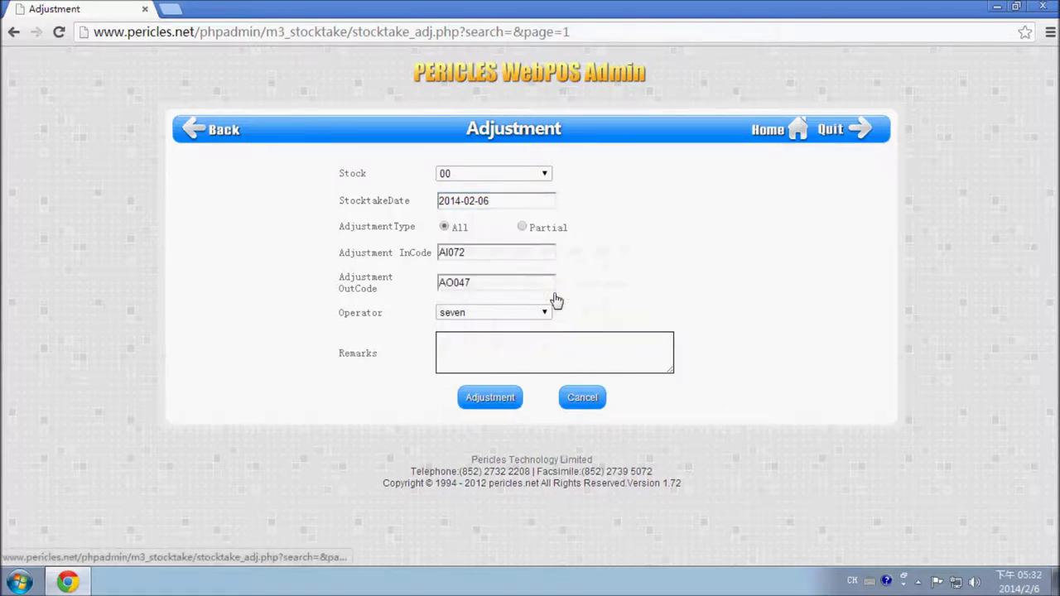
Set the adjustment type to Partial and the remarks to 20140204, then run the stock adjustment and close its result page.
{"action": "left_click", "coordinate": [523, 228]}
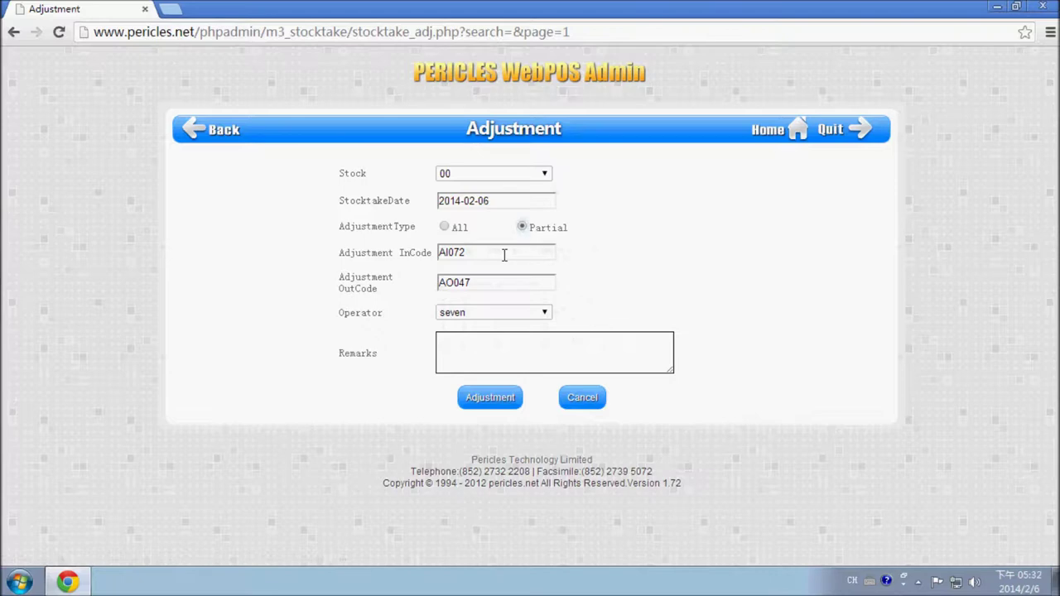
{"action": "left_click", "coordinate": [503, 255]}
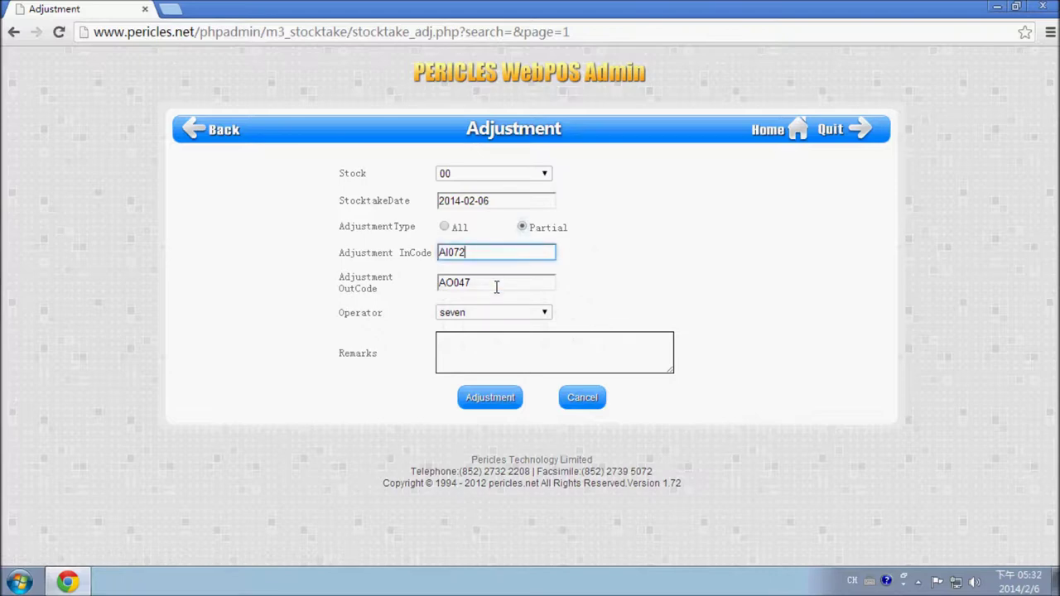
{"action": "left_click", "coordinate": [496, 284]}
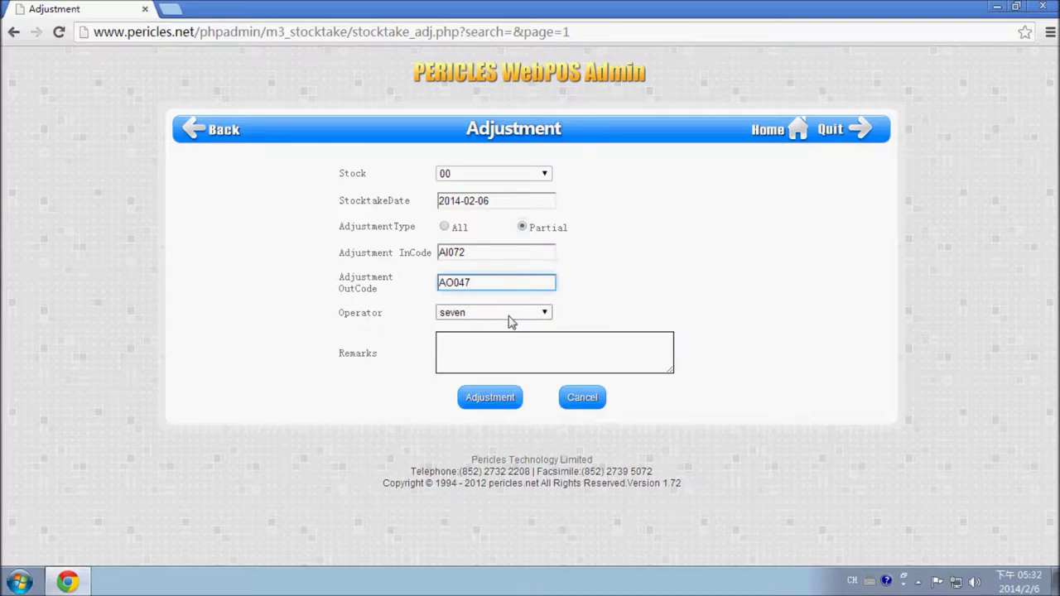
{"action": "left_click", "coordinate": [509, 320]}
{"action": "left_click", "coordinate": [509, 320]}
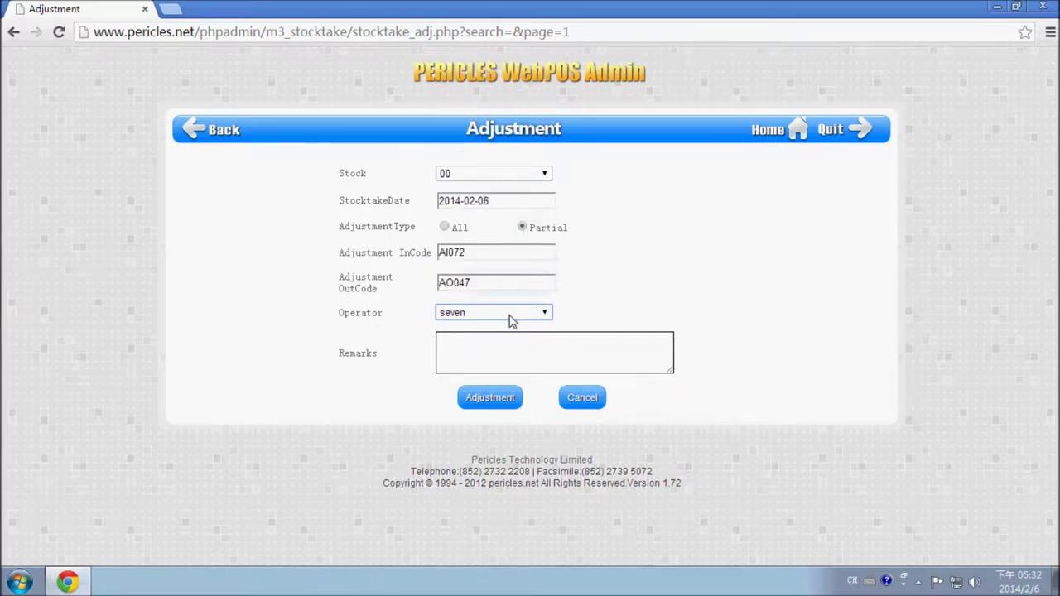
{"action": "left_click", "coordinate": [509, 355]}
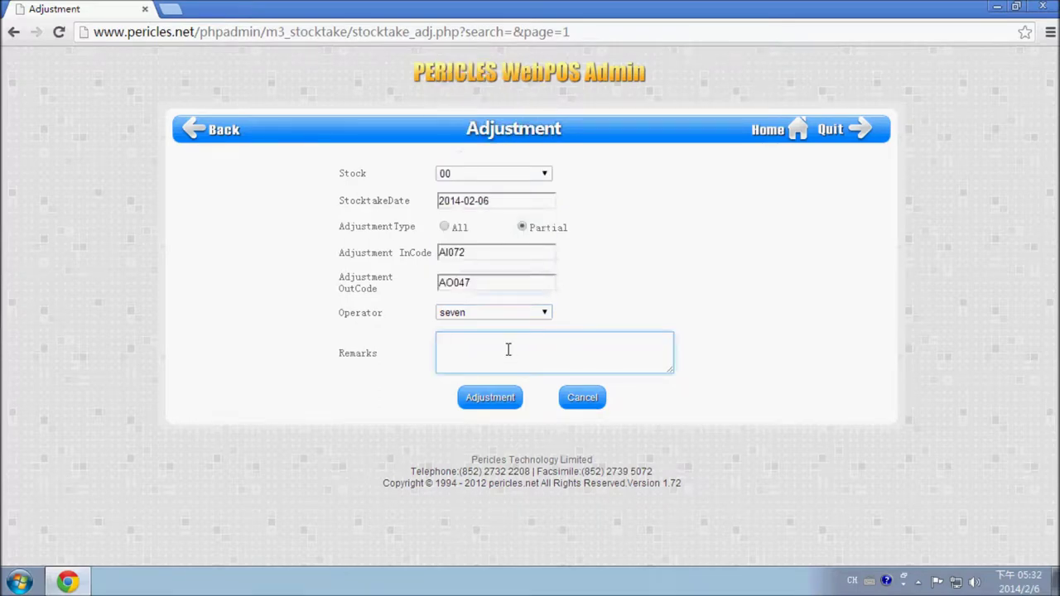
{"action": "type", "text": "20140204"}
{"action": "left_click", "coordinate": [490, 398]}
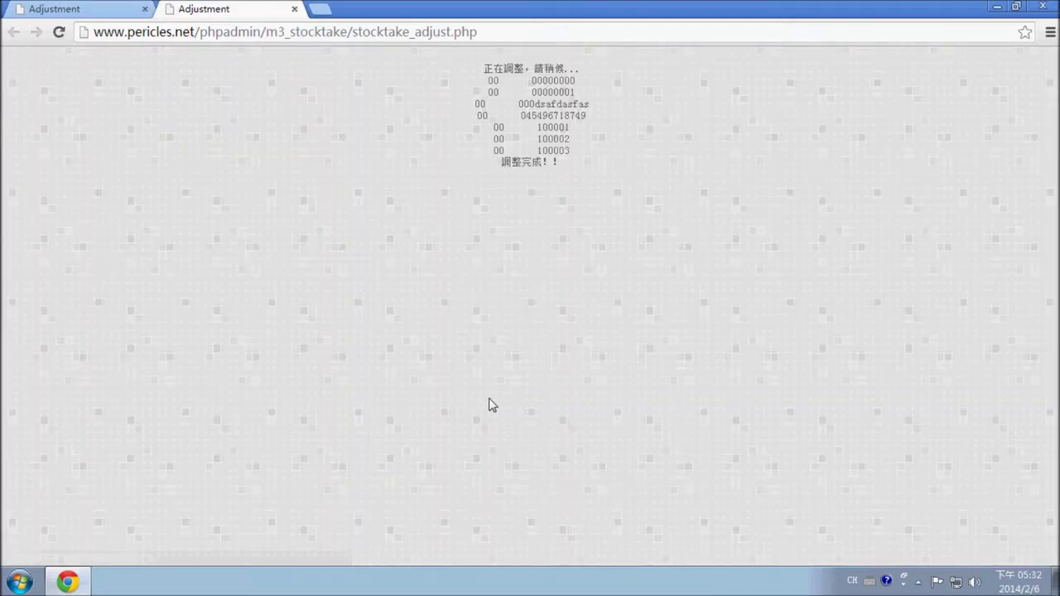
{"action": "left_click", "coordinate": [295, 10]}
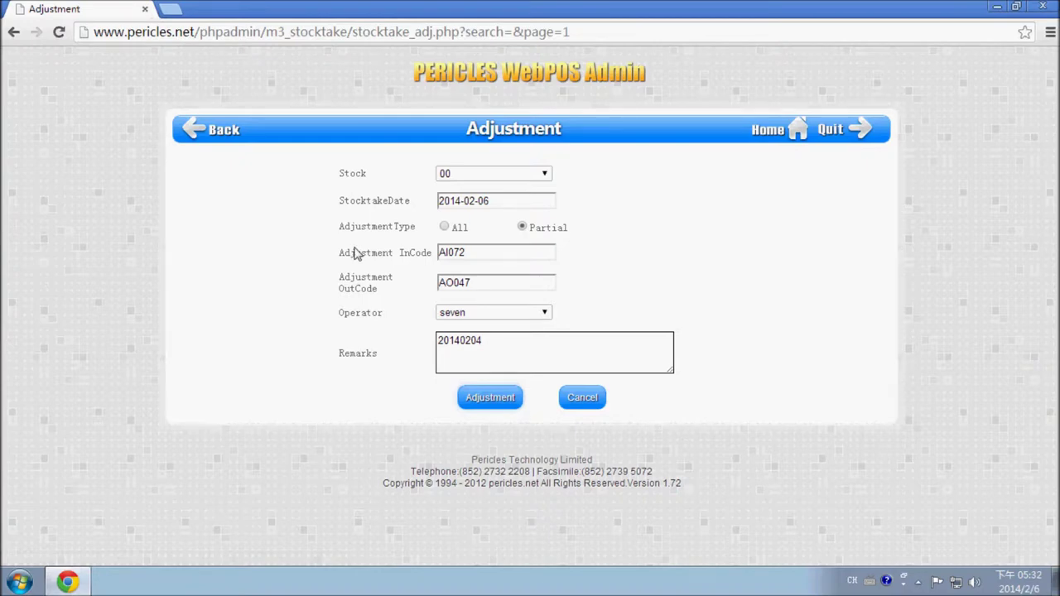
Return to the inventory menu and review the items and quantities of Adjustment In voucher AI072, then leave the voucher.
{"action": "left_click", "coordinate": [199, 132]}
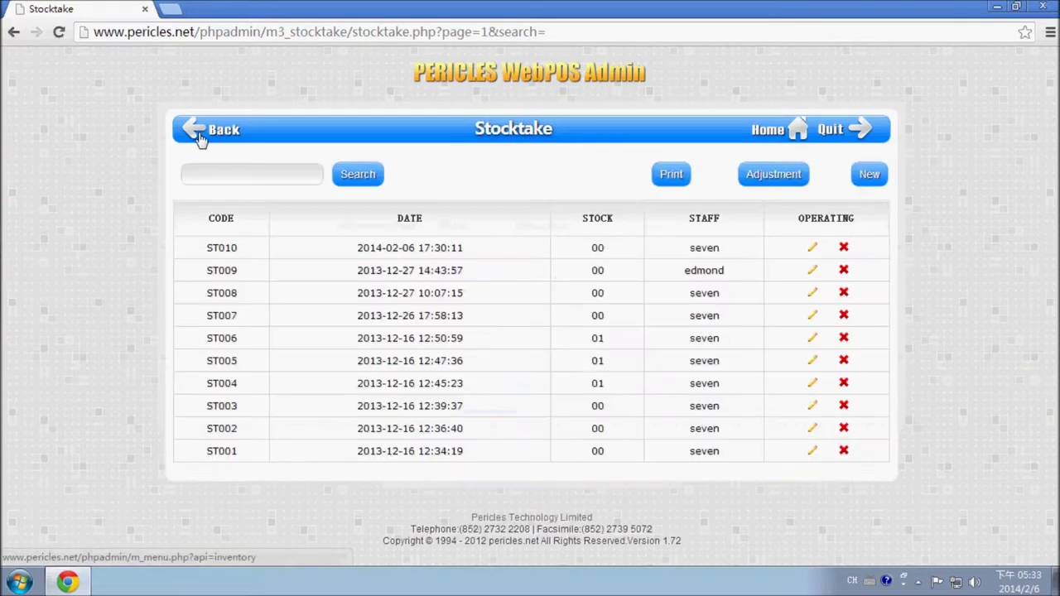
{"action": "left_click", "coordinate": [201, 138]}
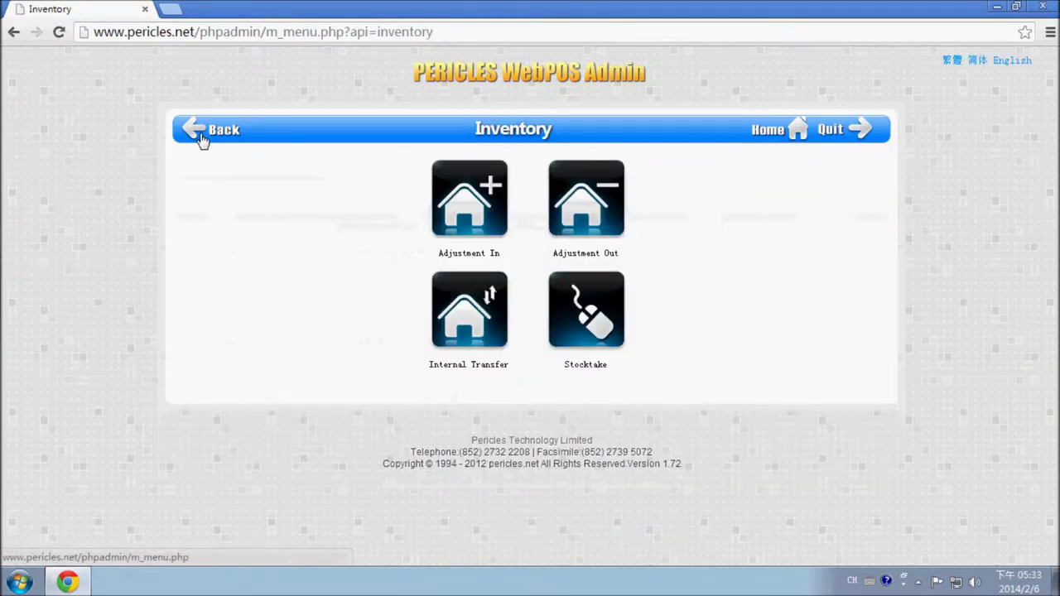
{"action": "left_click", "coordinate": [486, 203]}
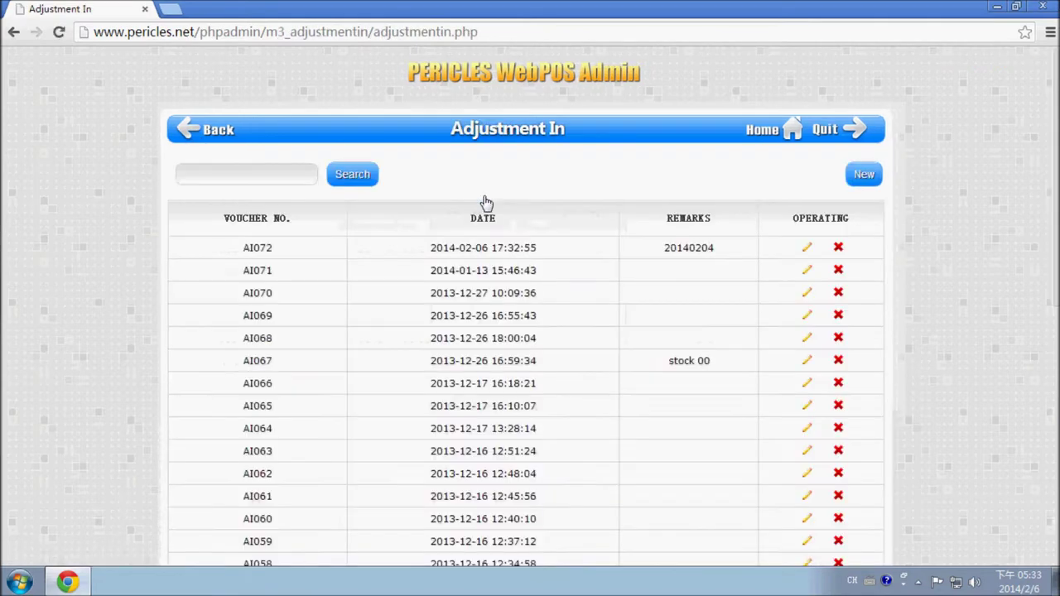
{"action": "left_click", "coordinate": [808, 249]}
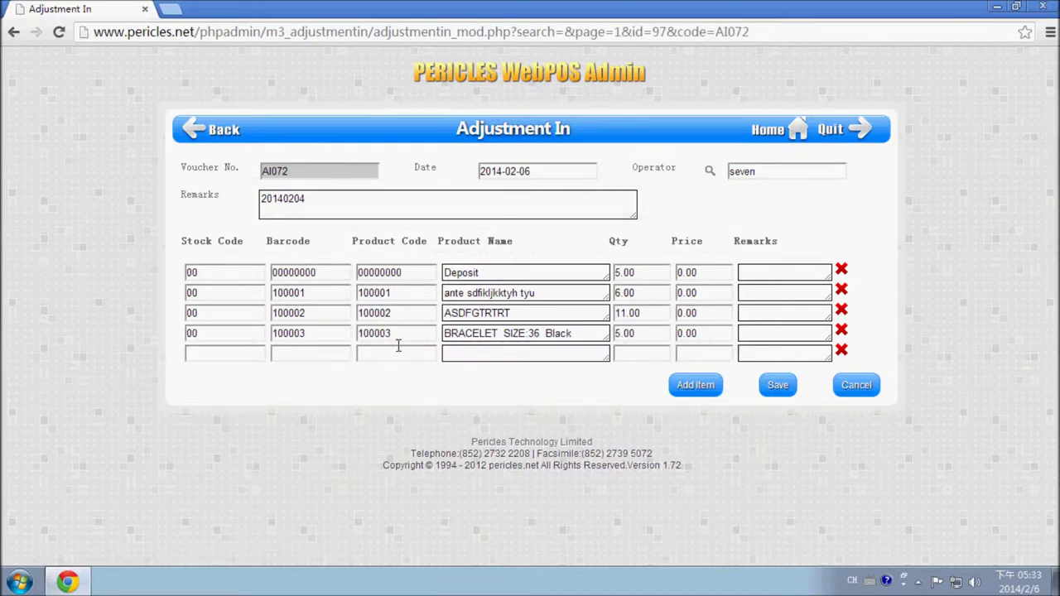
{"action": "left_click", "coordinate": [195, 141]}
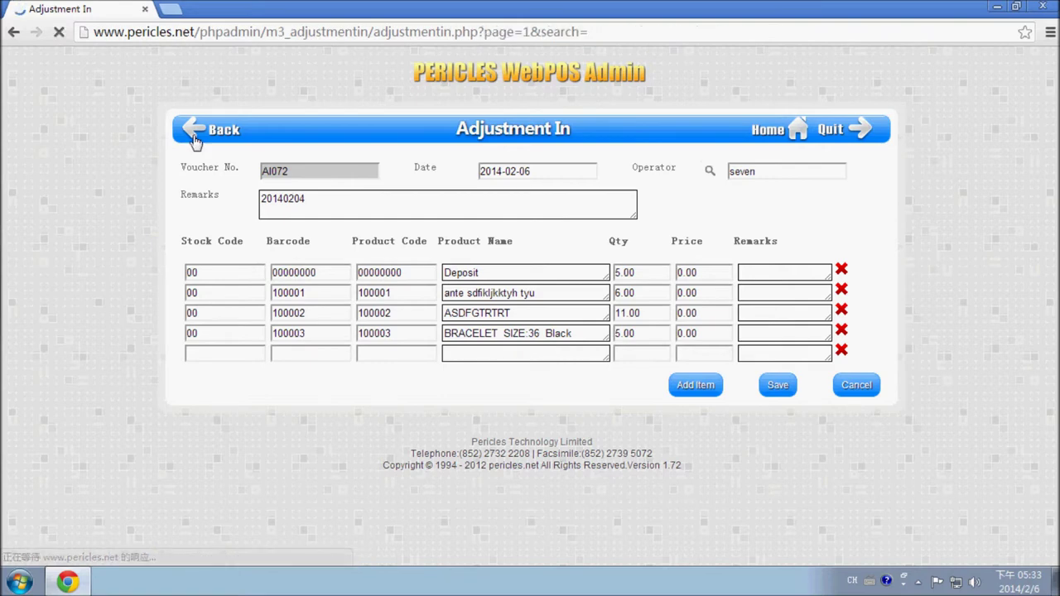